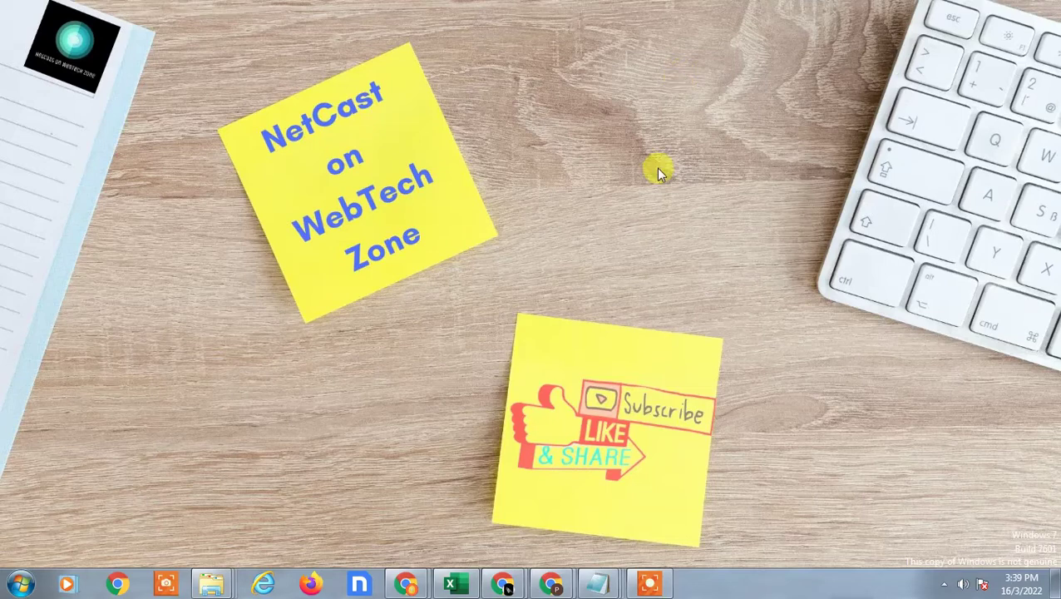
# Refresh the Windows desktop, then close the phone's quick settings shade
pyautogui.rightClick(608, 121)
pyautogui.click(703, 168)
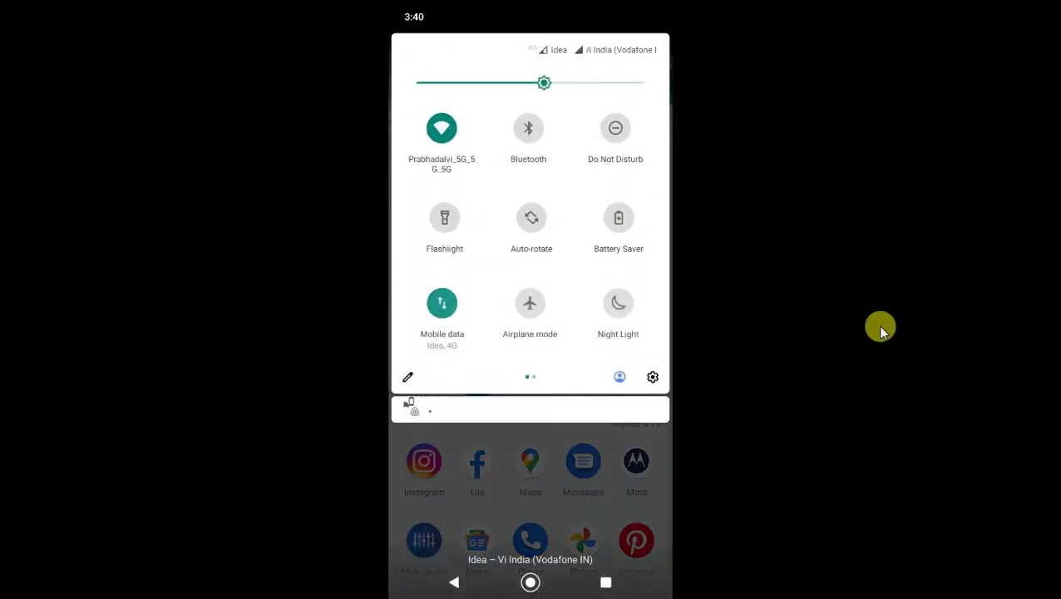
pyautogui.hotkey('alt', 'shift', 'n')
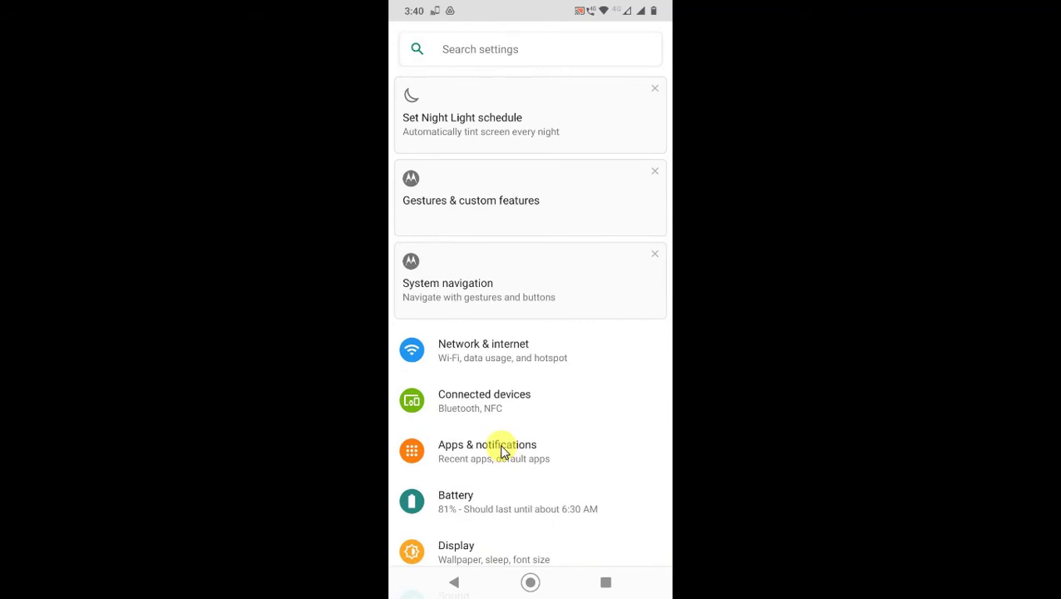
# Open Drive's App info under Apps & notifications and review its permissions
pyautogui.click(503, 451)
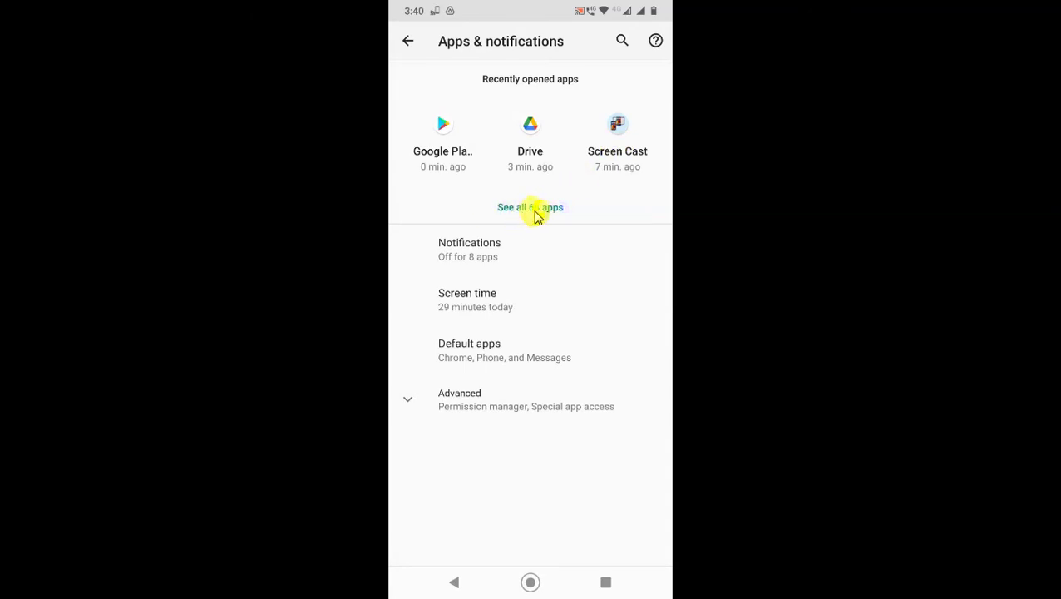
pyautogui.click(532, 142)
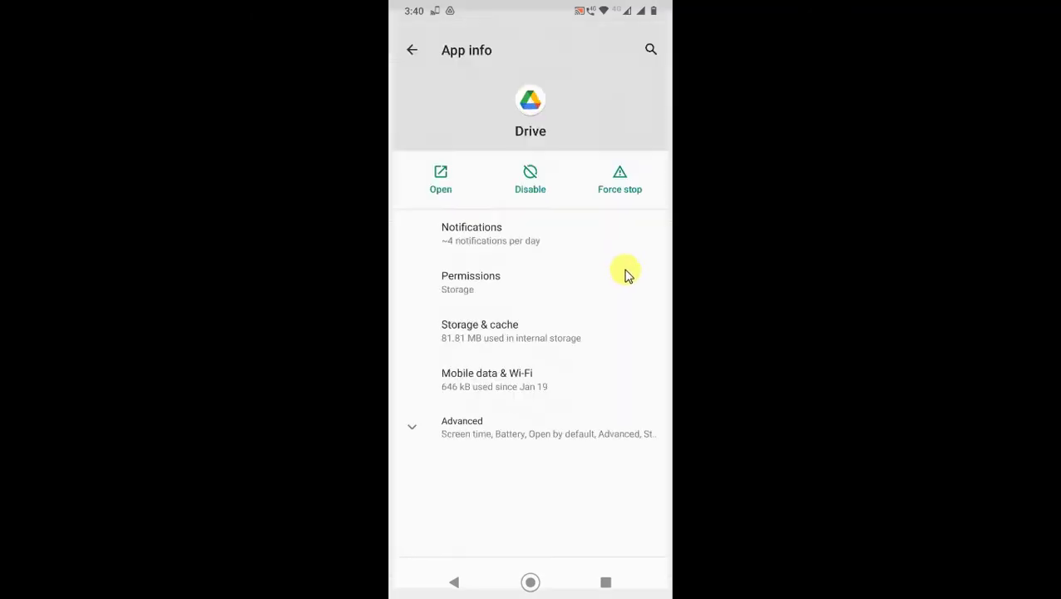
pyautogui.click(497, 284)
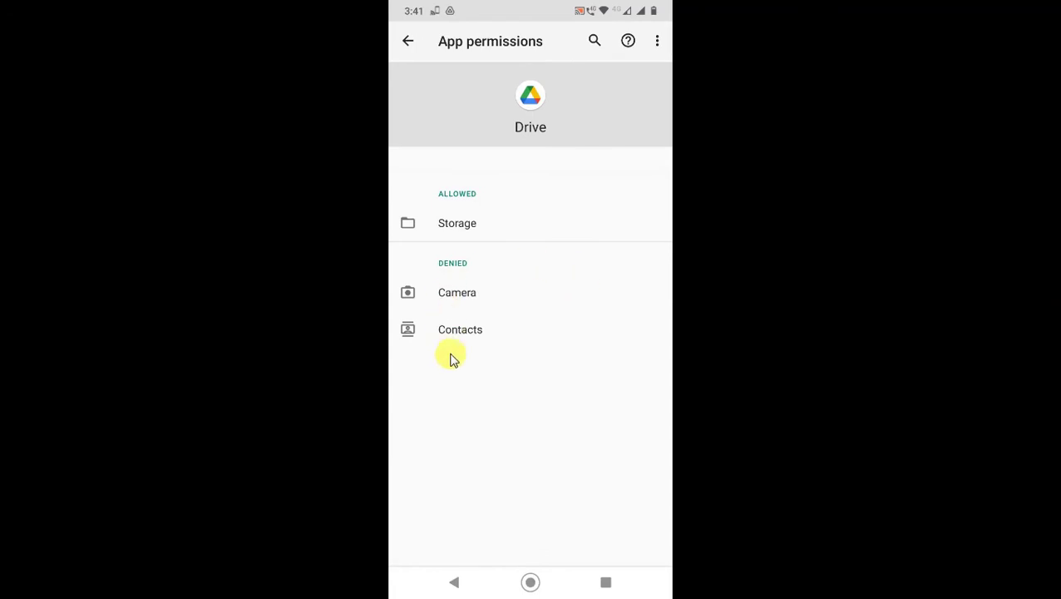
pyautogui.press('Escape')
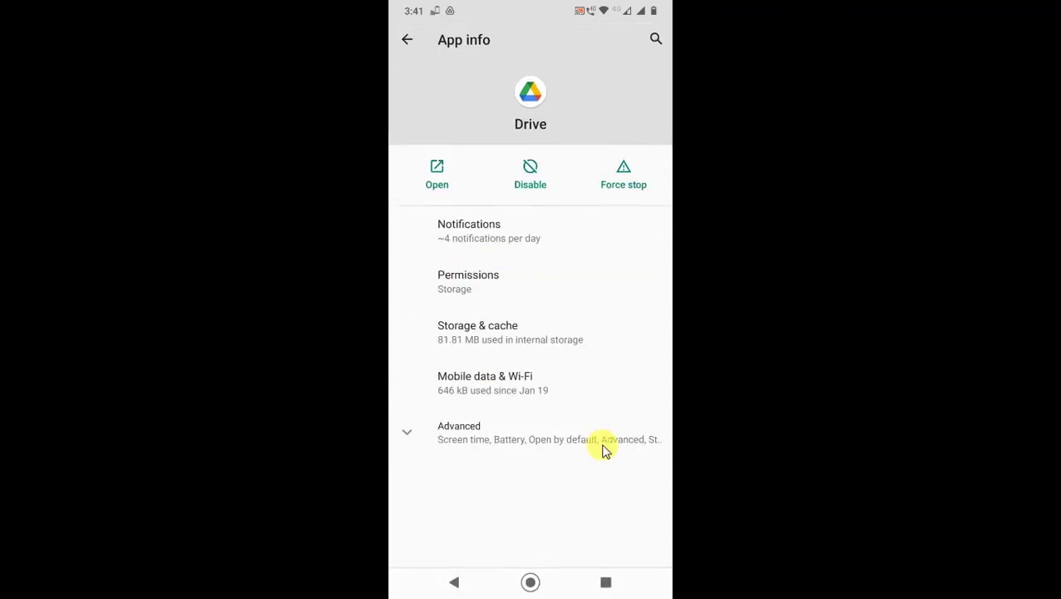
# Turn Drive's background data off and back on, then toggle unrestricted data usage on and off
pyautogui.click(519, 391)
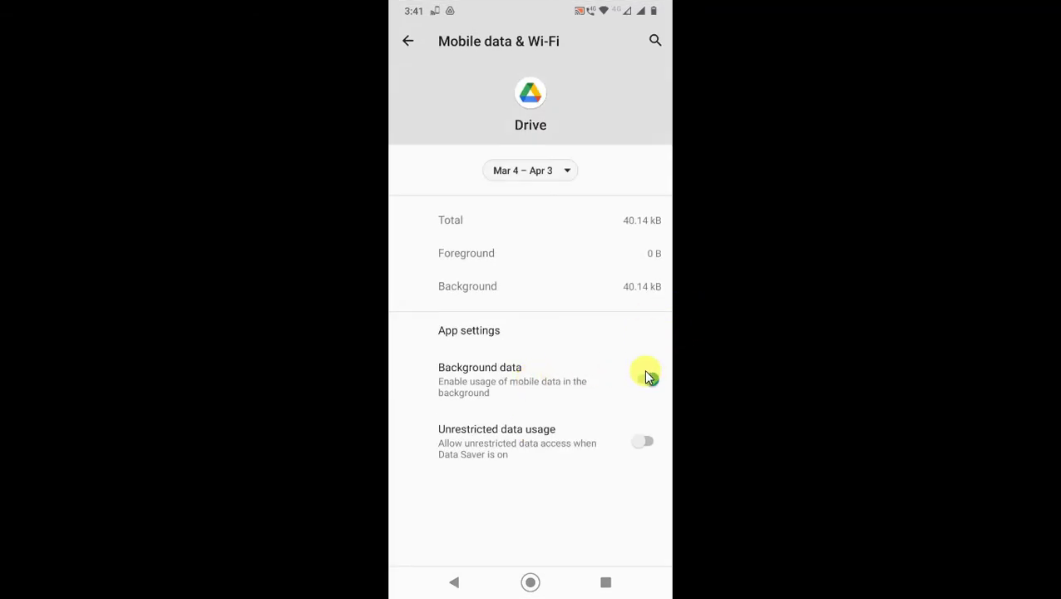
pyautogui.click(646, 378)
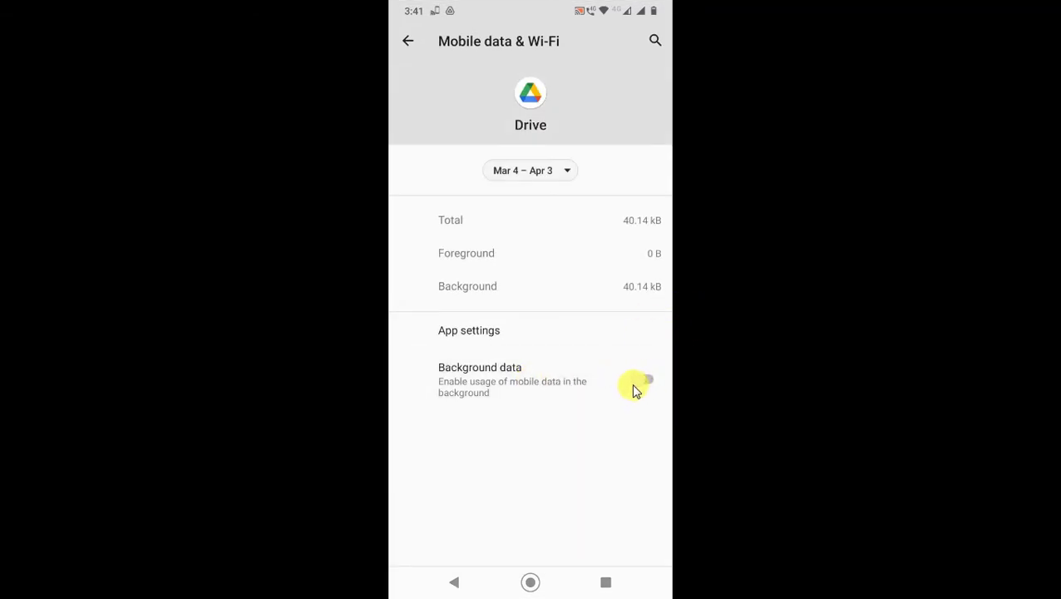
pyautogui.click(633, 391)
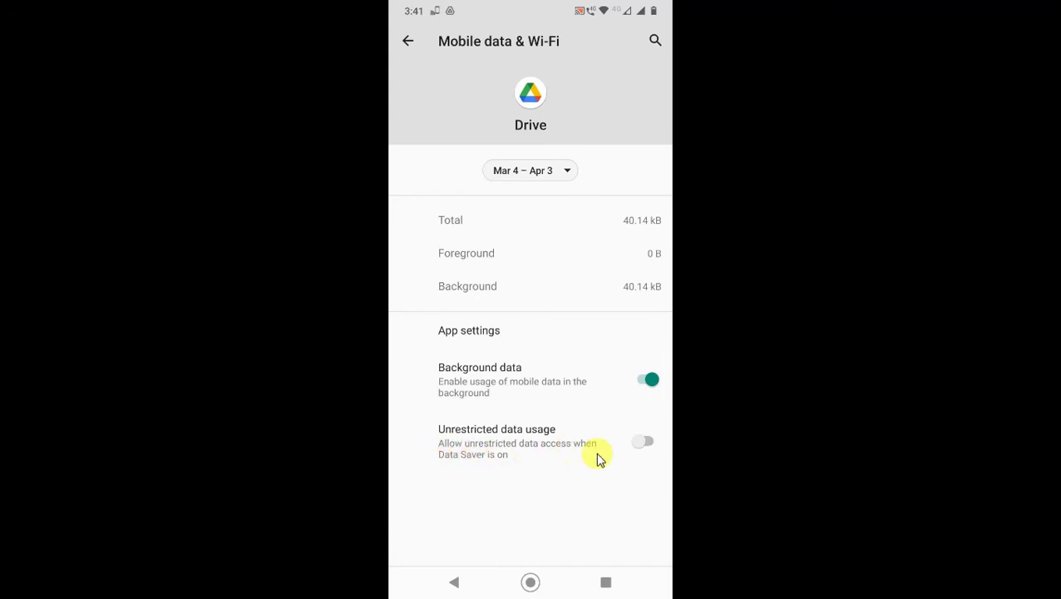
pyautogui.click(648, 443)
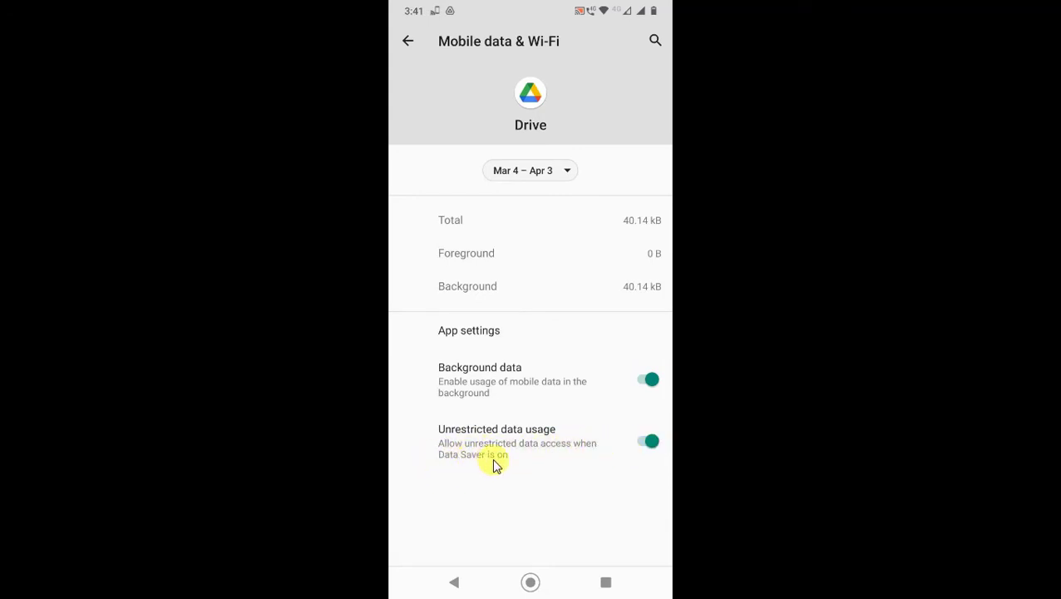
pyautogui.click(651, 439)
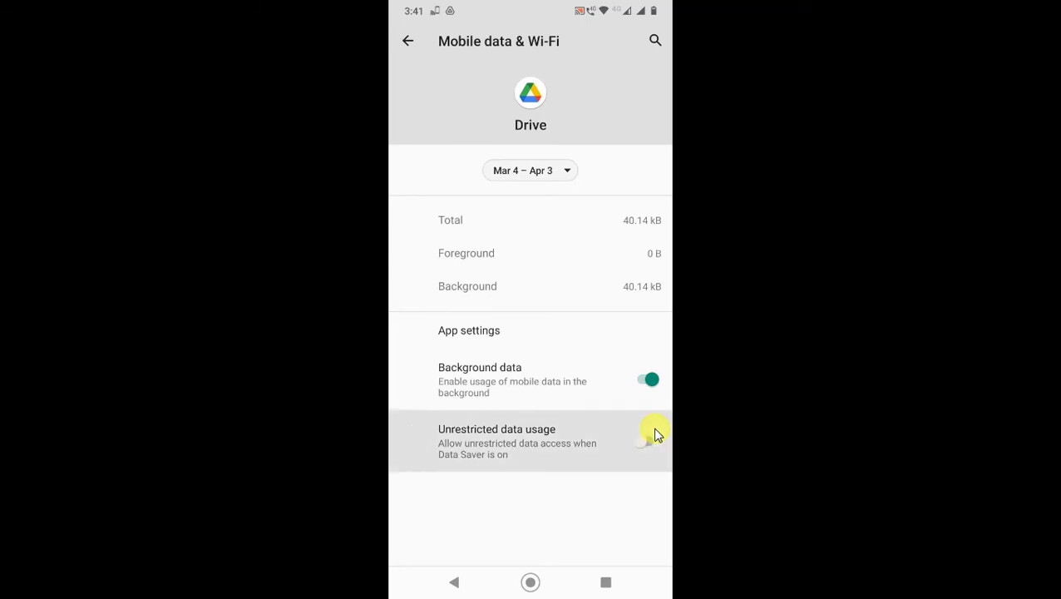
# Force stop Drive from its App info page and confirm
pyautogui.rightClick(646, 376)
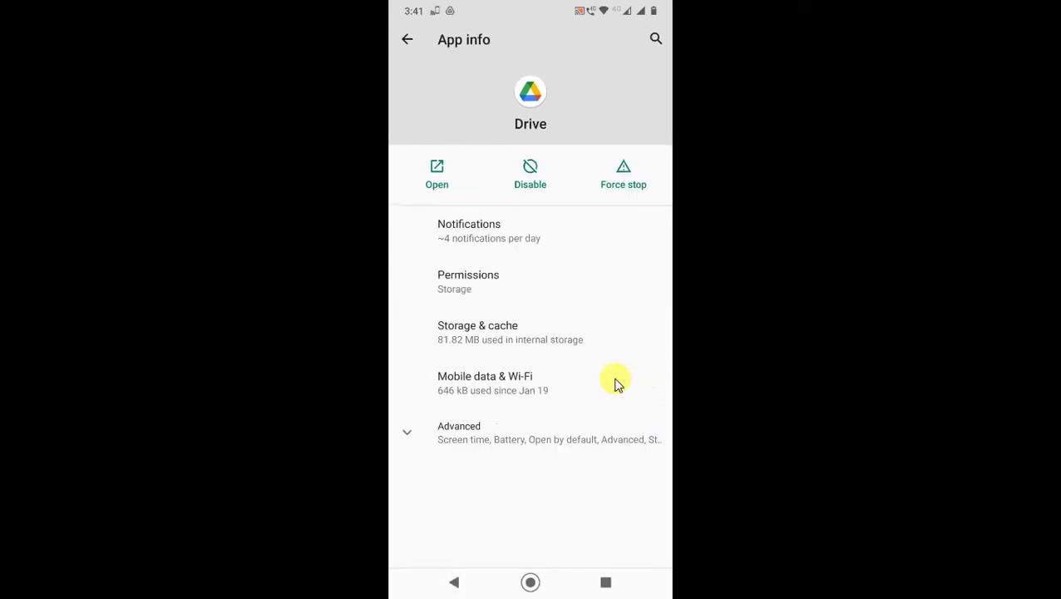
pyautogui.click(629, 189)
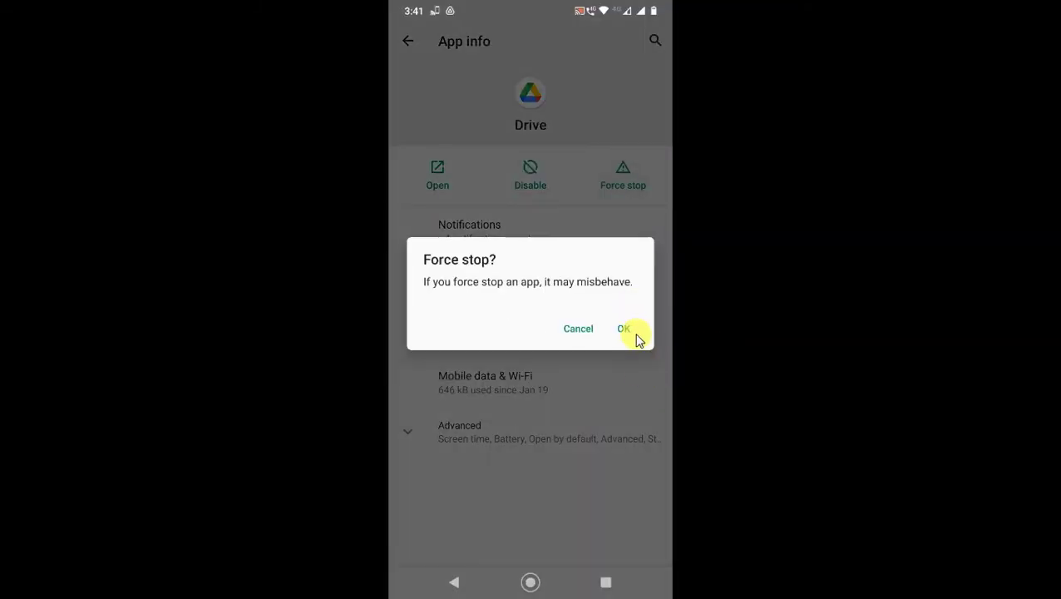
pyautogui.click(625, 329)
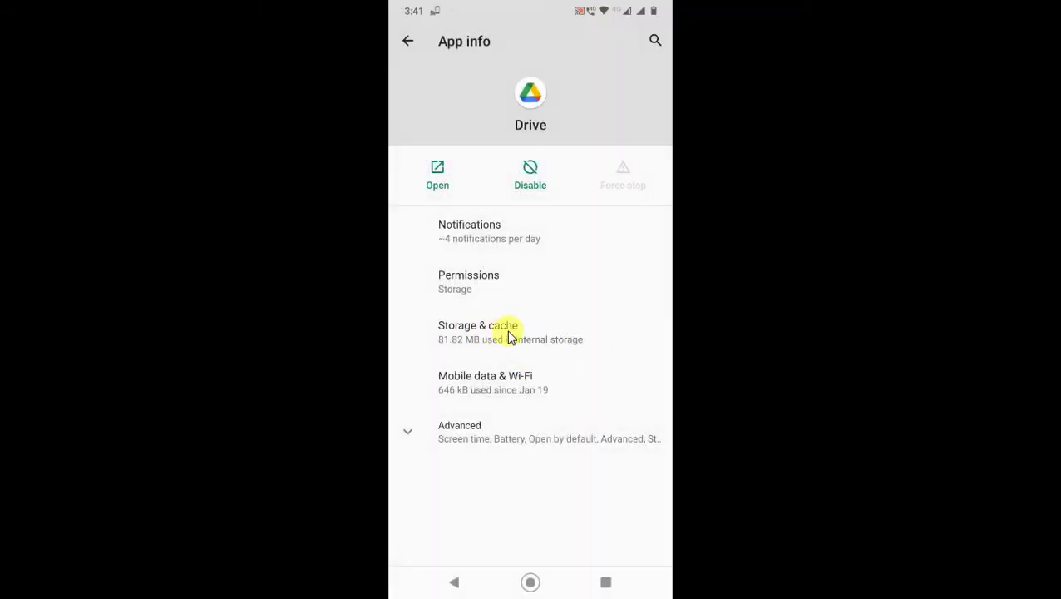
# Clear Drive's cache from 184 kB to 0 B and return to the app list
pyautogui.click(510, 338)
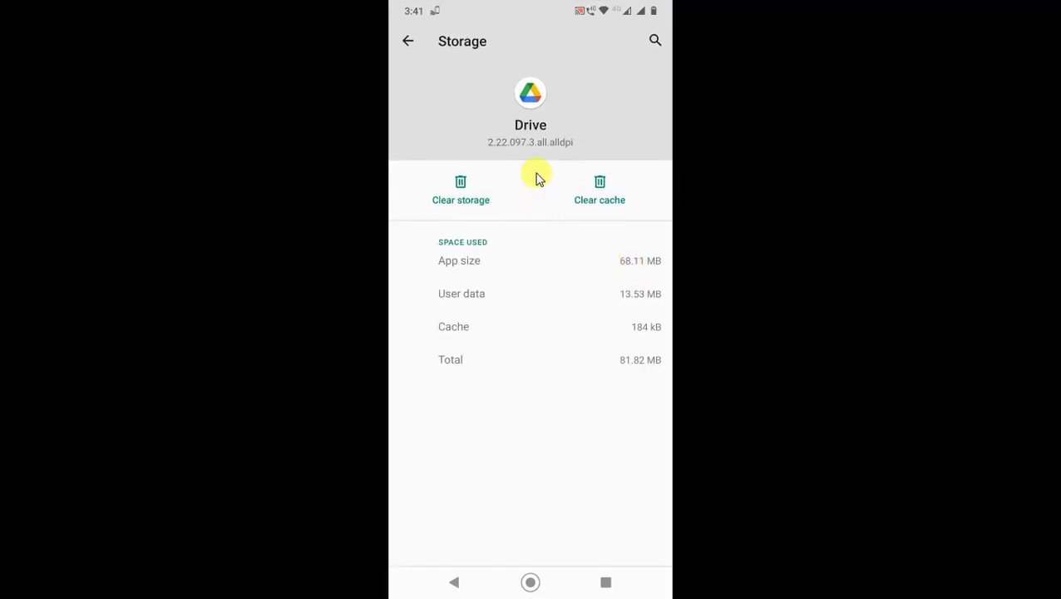
pyautogui.click(599, 190)
pyautogui.hotkey('ctrl', 'h')
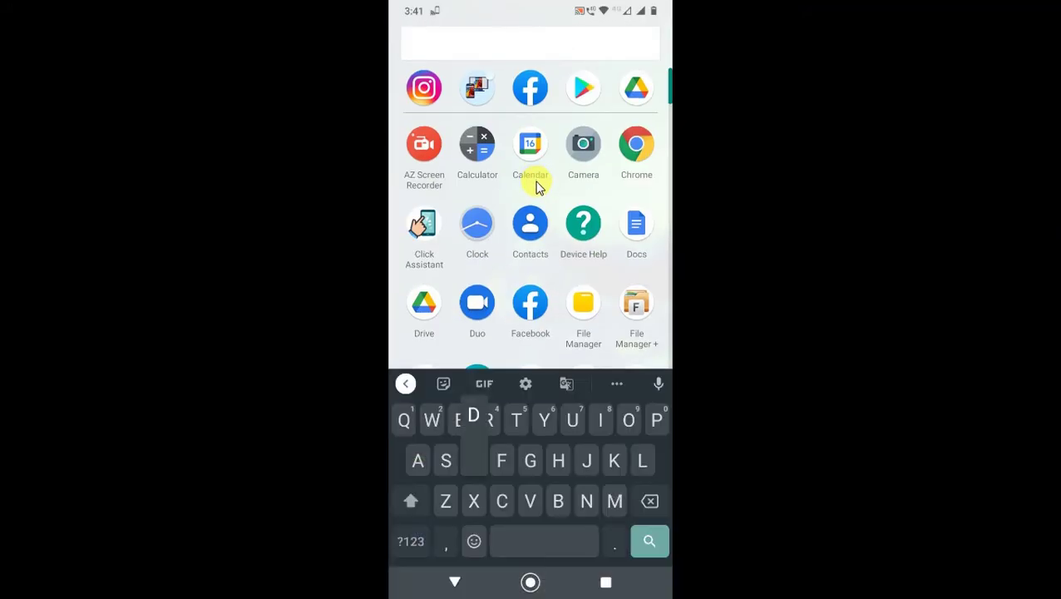
# Search for and launch Google Drive, then open its in-app Settings from the navigation drawer
pyautogui.write('D')
pyautogui.click(530, 88)
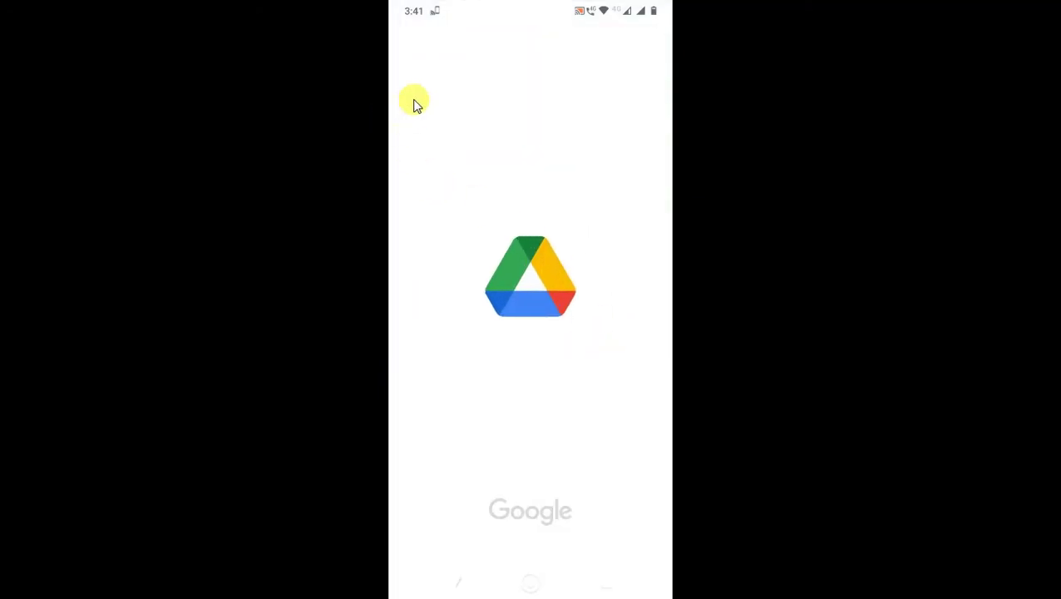
pyautogui.click(417, 45)
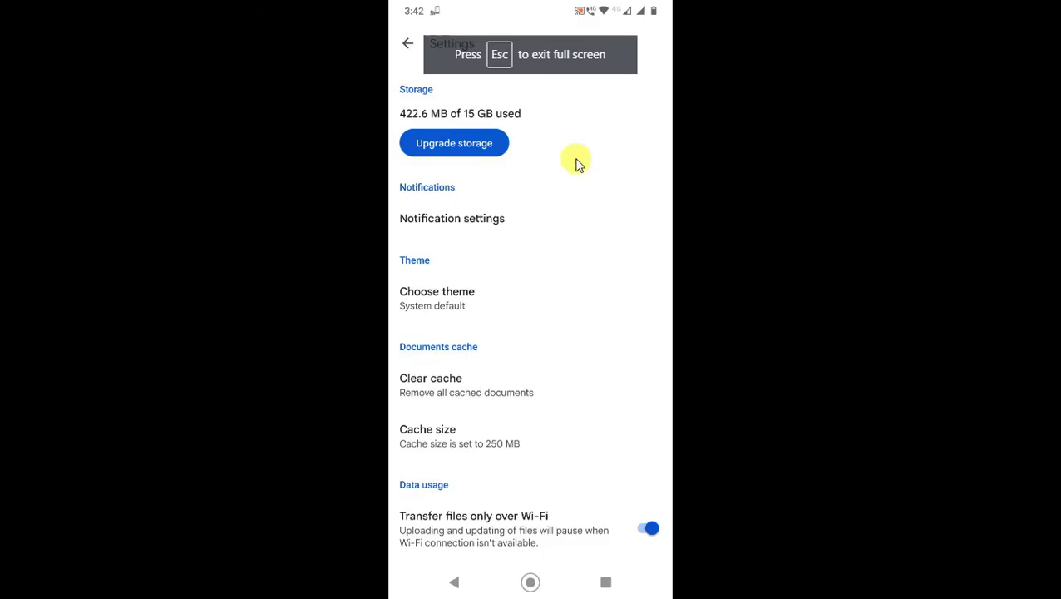
pyautogui.click(417, 50)
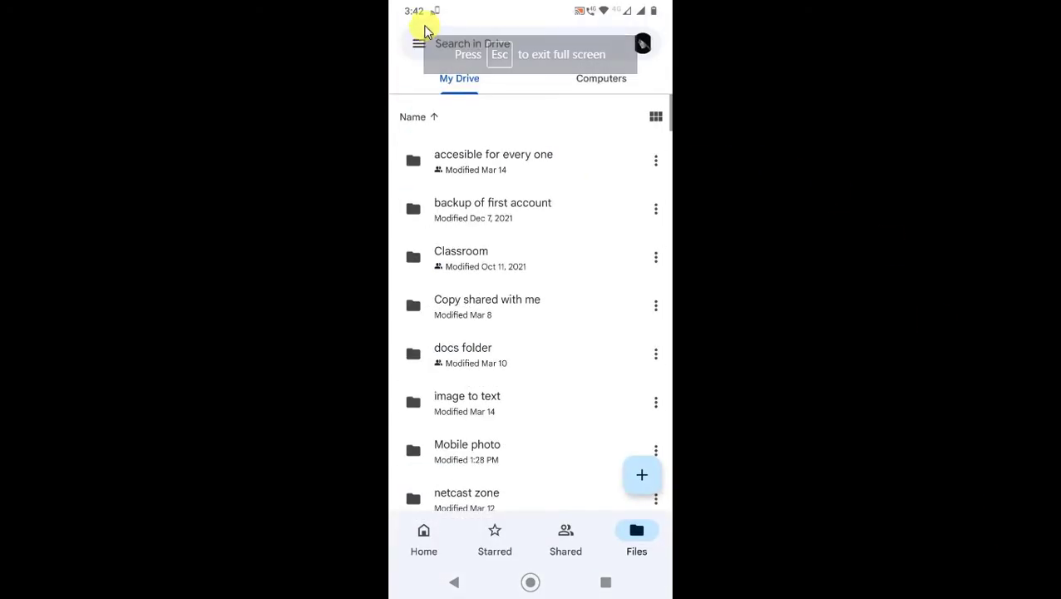
pyautogui.click(419, 44)
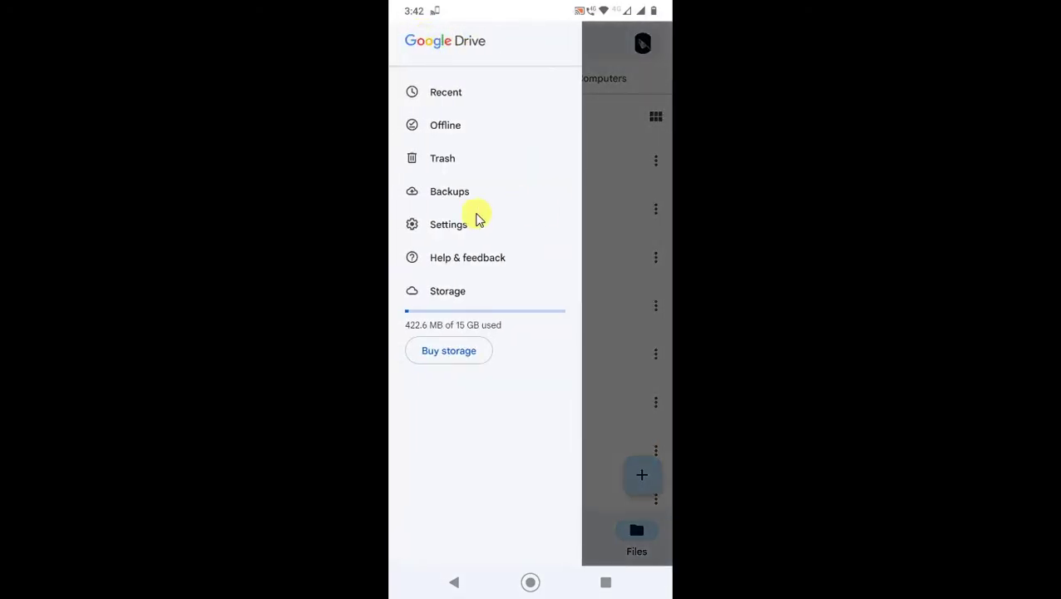
pyautogui.click(449, 224)
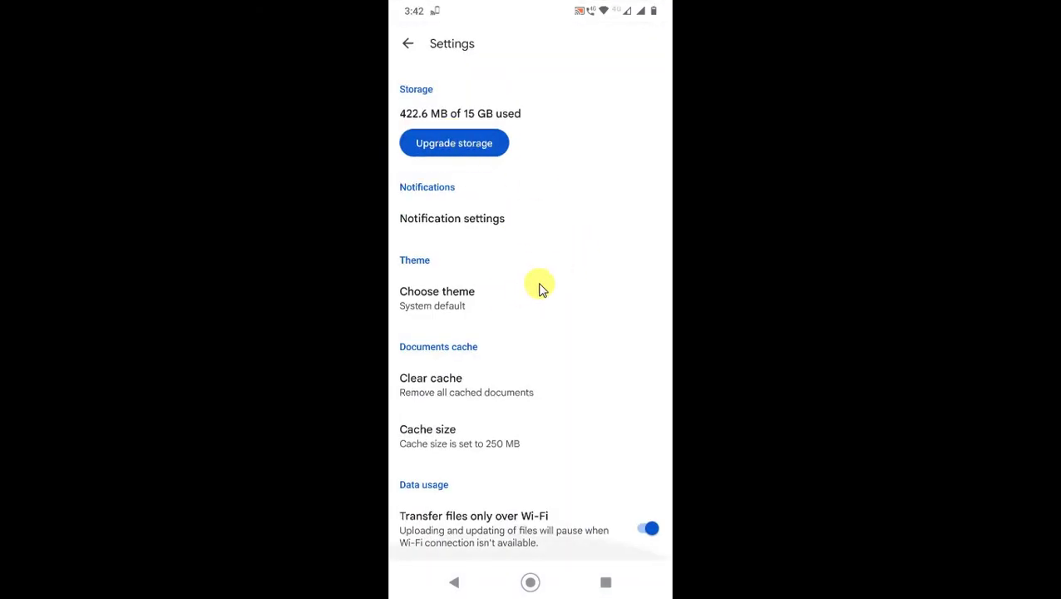
# Clear Drive's document cache, toggle Wi-Fi-only transfers off and back on, and return to My Drive
pyautogui.click(435, 388)
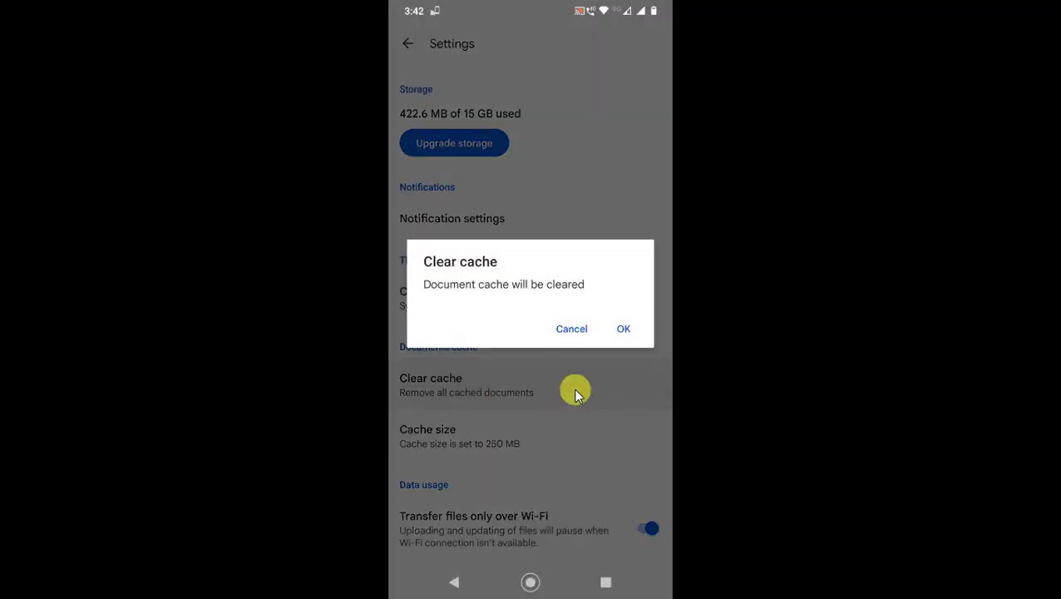
pyautogui.click(623, 329)
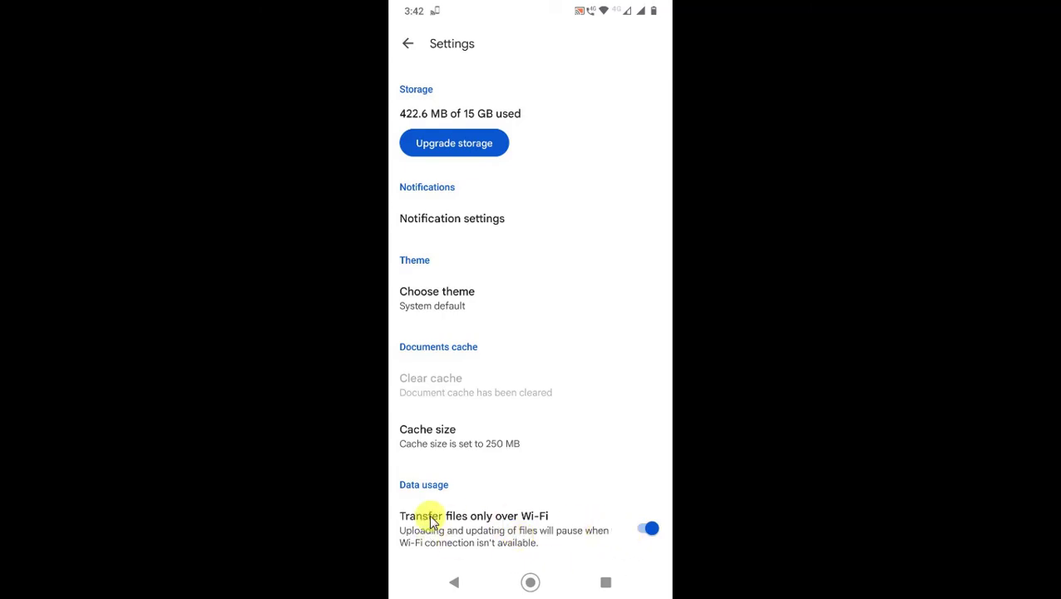
pyautogui.click(650, 521)
pyautogui.click(647, 520)
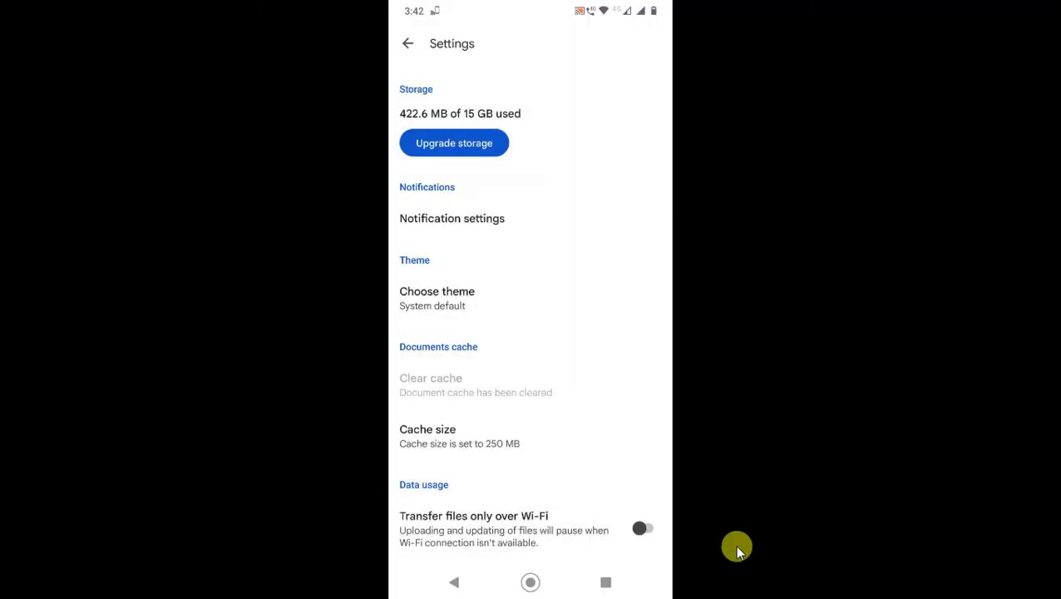
pyautogui.click(640, 522)
pyautogui.rightClick(613, 509)
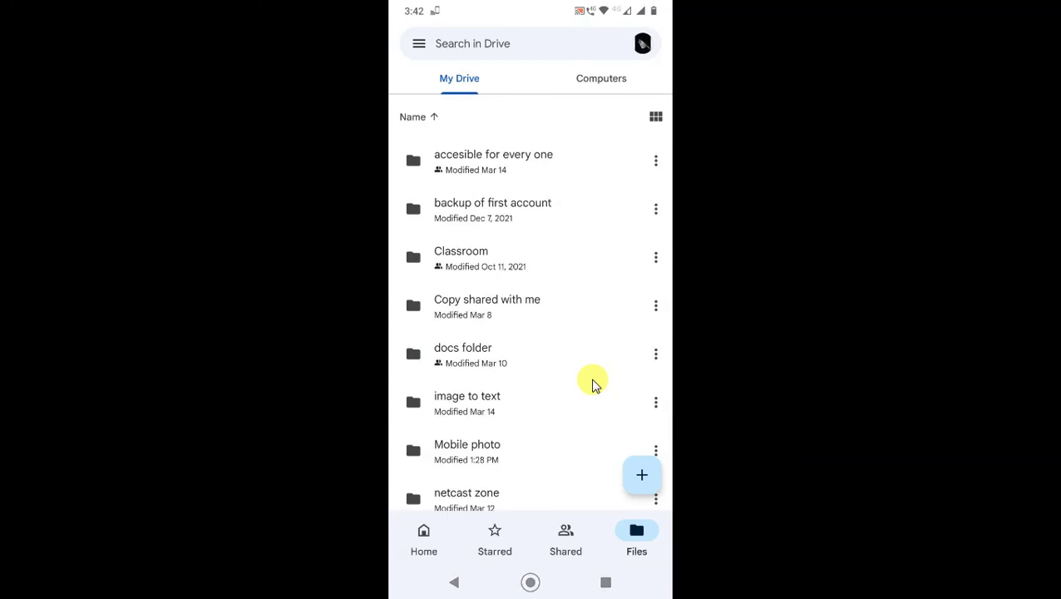
# Return to Drive from Recents, open and close the navigation drawer twice, then go home
pyautogui.hotkey('alt', 's')
pyautogui.click(571, 212)
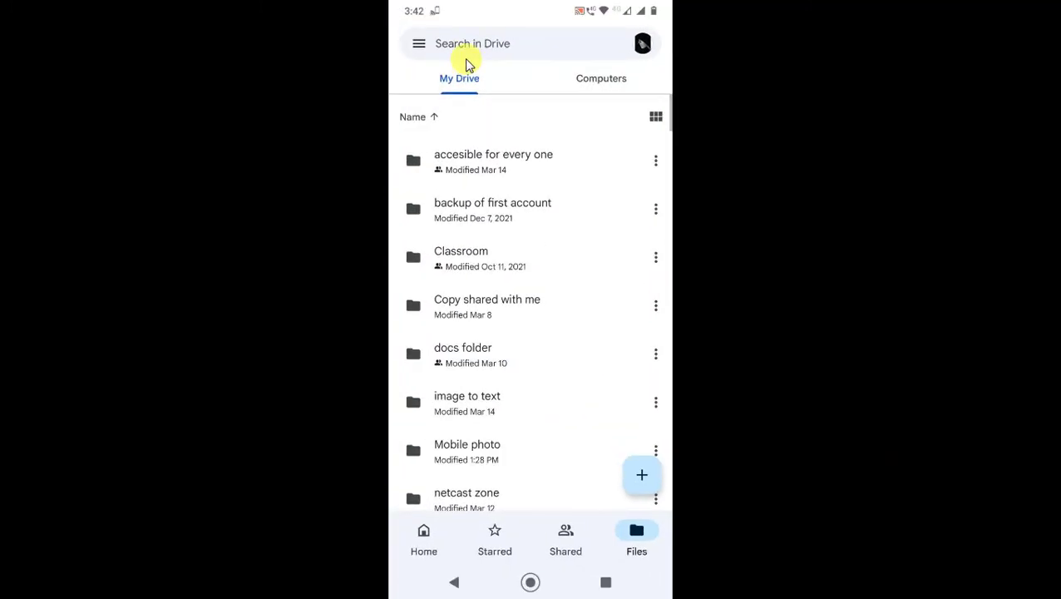
pyautogui.click(419, 42)
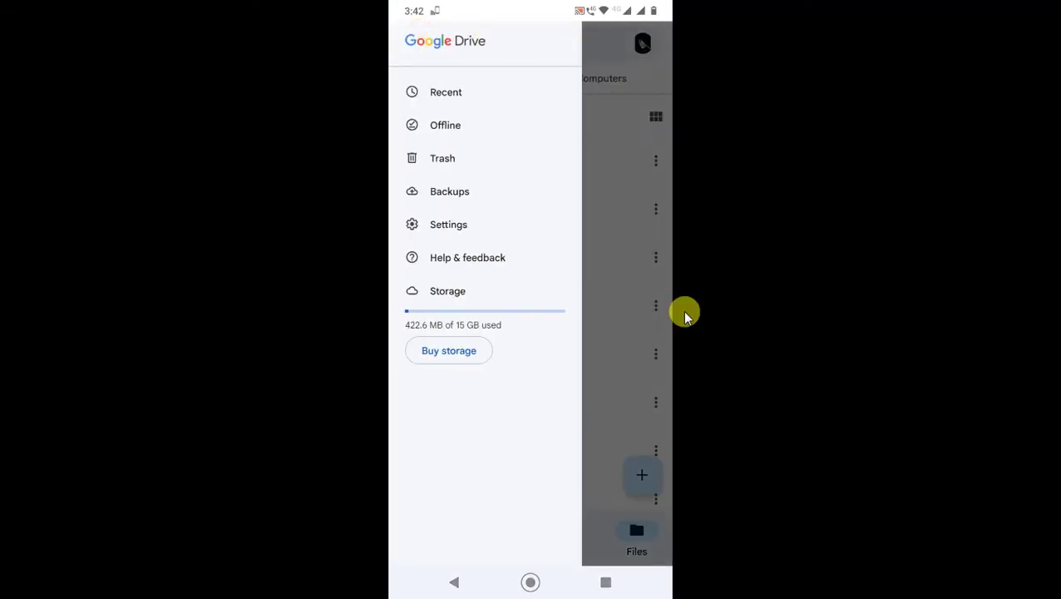
pyautogui.click(584, 70)
pyautogui.click(416, 43)
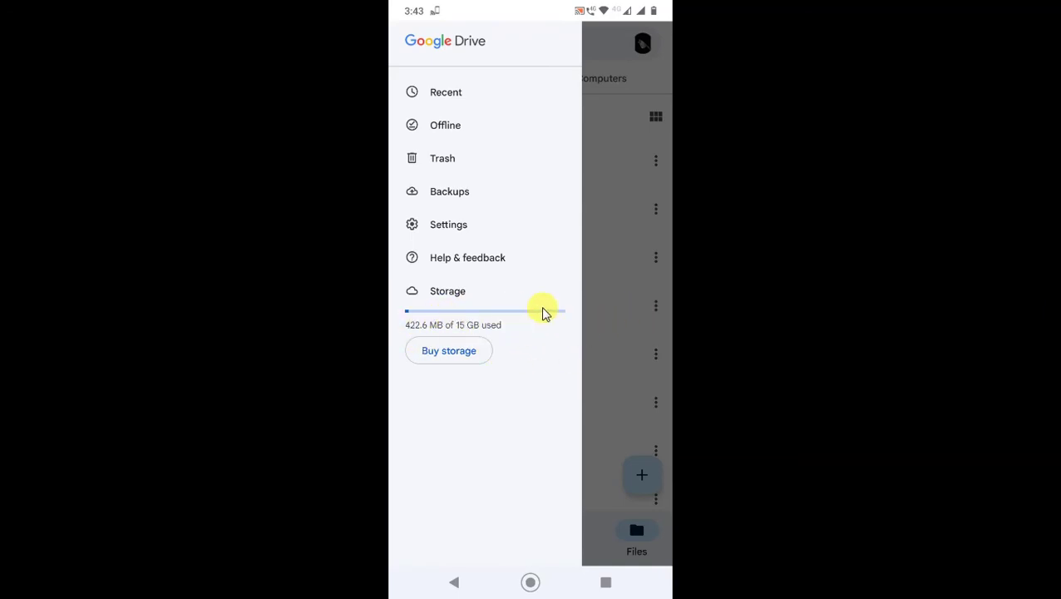
pyautogui.click(579, 308)
pyautogui.press('Home')
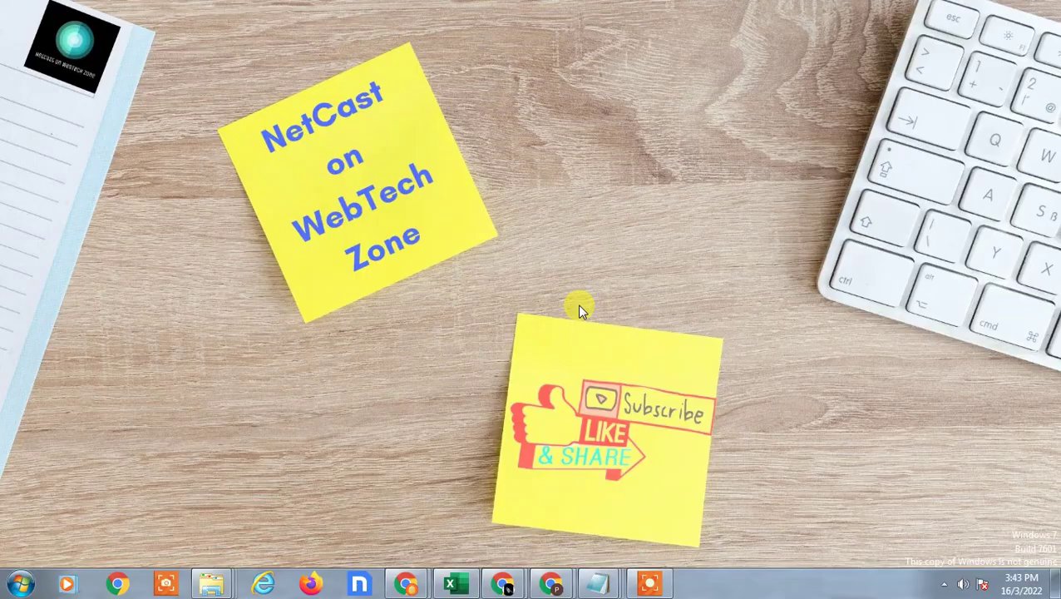